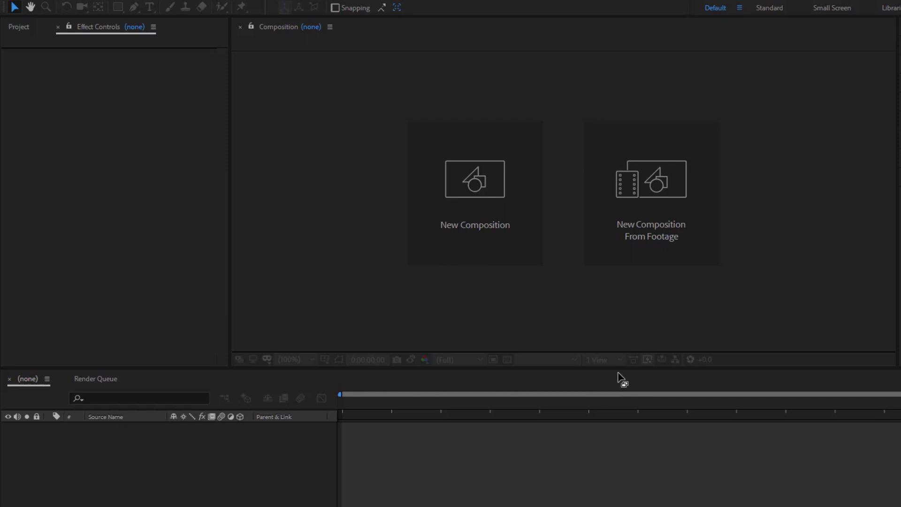
Step: Create a new composition and add a white full-frame solid named Sky
{"action": "left_click", "coordinate": [488, 203]}
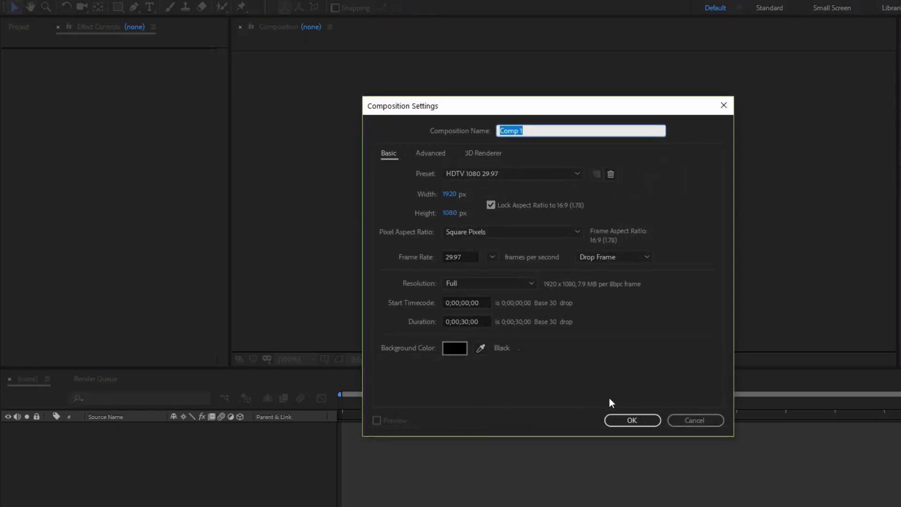
{"action": "left_click", "coordinate": [628, 425]}
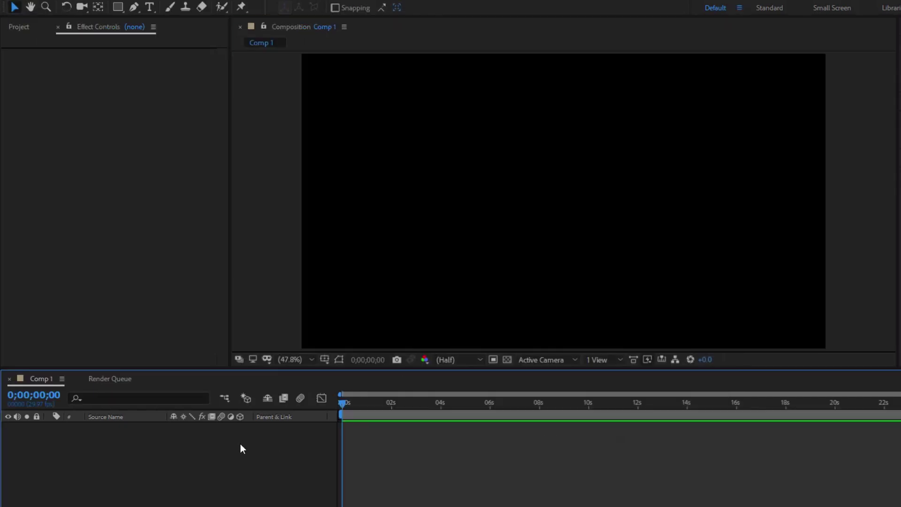
{"action": "right_click", "coordinate": [145, 438]}
{"action": "mouse_move", "coordinate": [212, 315]}
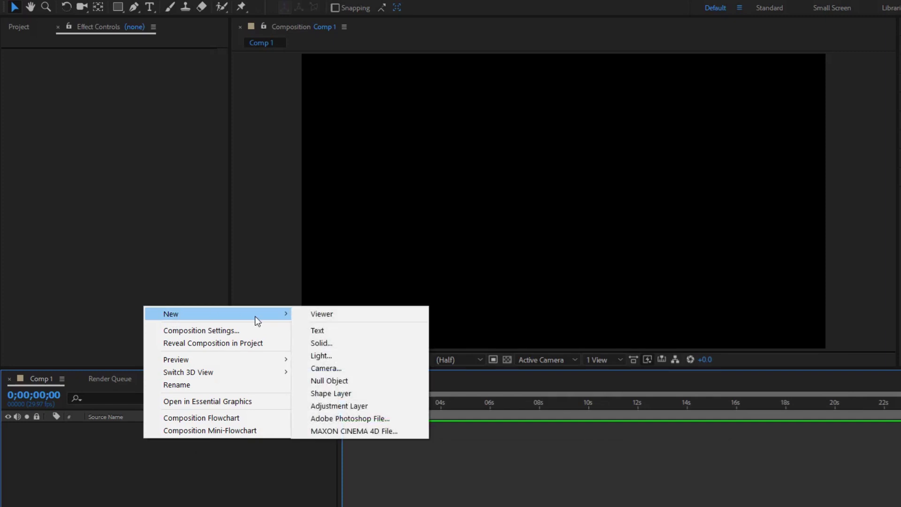
{"action": "left_click", "coordinate": [321, 343]}
{"action": "type", "text": "Sky"}
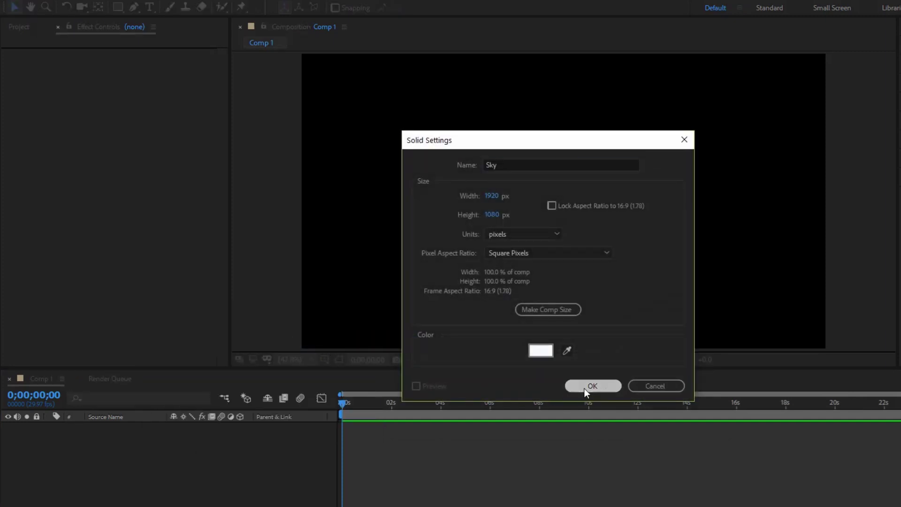
{"action": "left_click", "coordinate": [584, 388]}
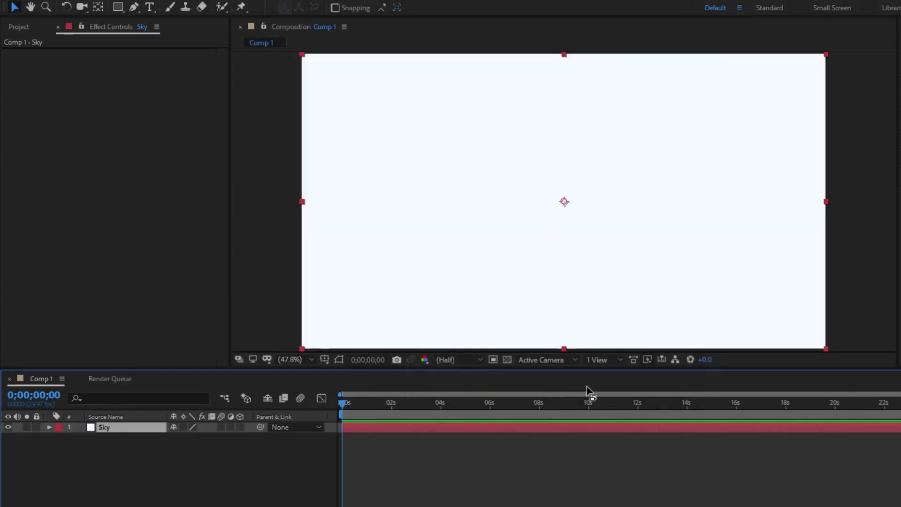
Step: Find Gradient Ramp in Effects & Presets and apply it to the Sky layer
{"action": "left_click", "coordinate": [732, 84]}
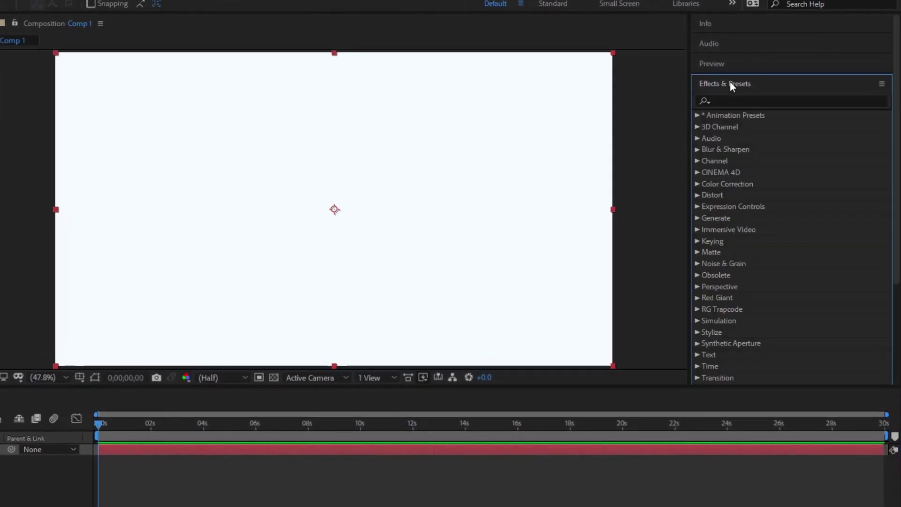
{"action": "left_click", "coordinate": [735, 101]}
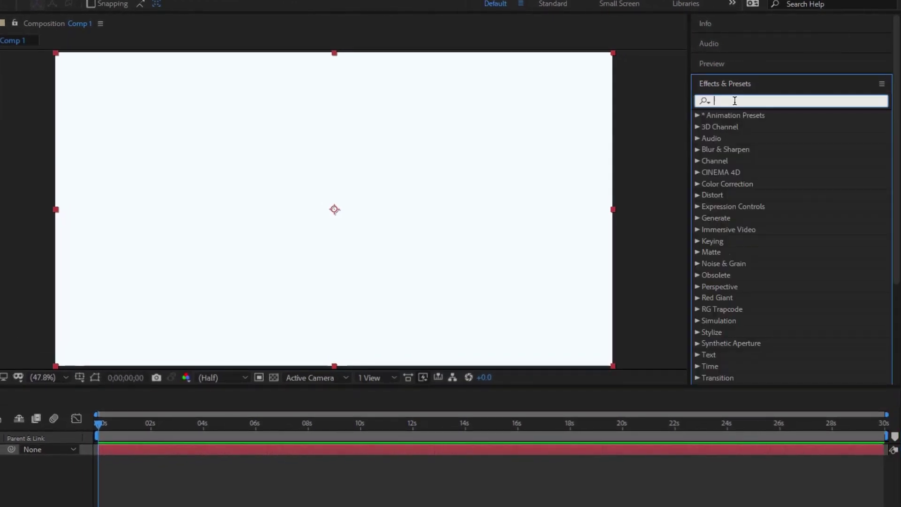
{"action": "type", "text": "ramp"}
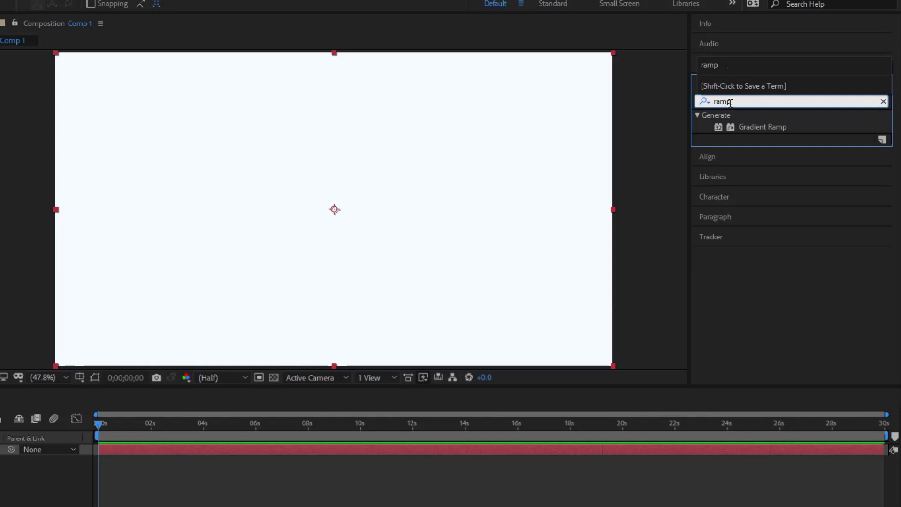
{"action": "mouse_move", "coordinate": [753, 131]}
{"action": "left_mouse_down"}
{"action": "mouse_move", "coordinate": [131, 414]}
{"action": "mouse_move", "coordinate": [132, 424]}
{"action": "left_mouse_up"}
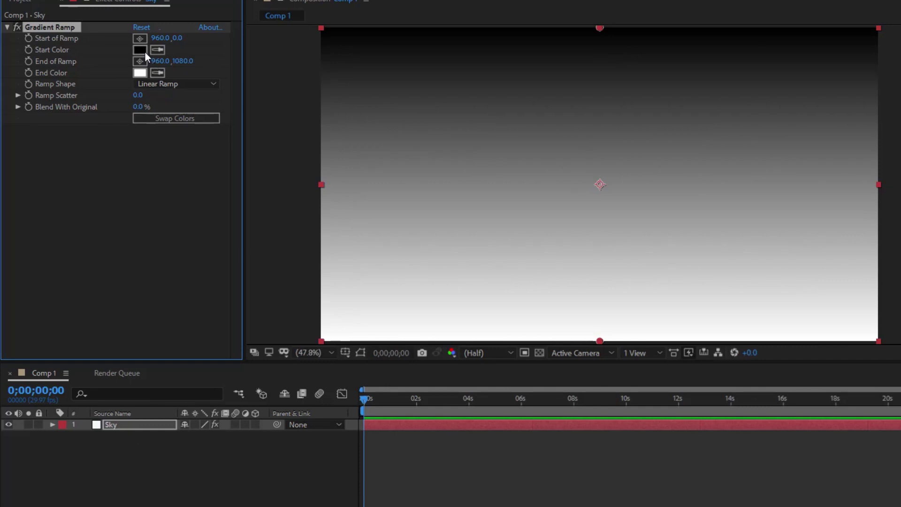
Step: Place the ramp start at comp centre, the end past the top-left, and make it Radial
{"action": "left_click", "coordinate": [141, 38]}
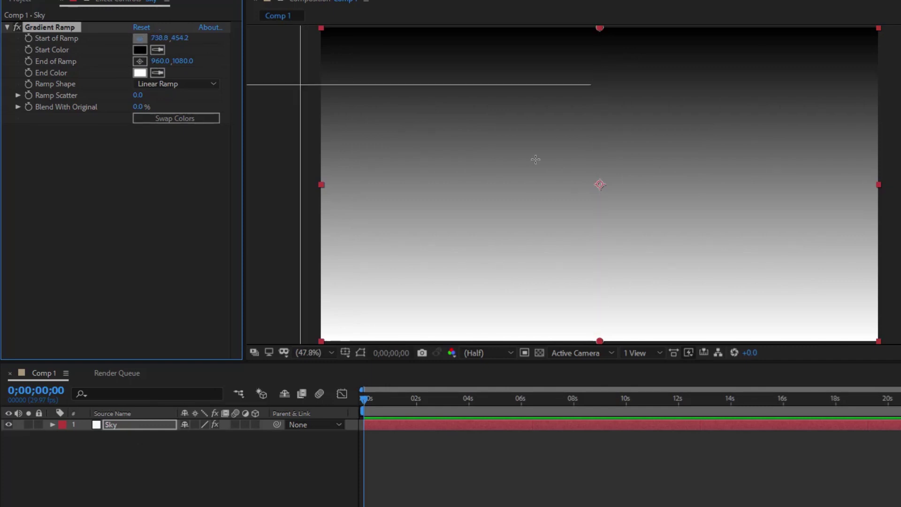
{"action": "left_click", "coordinate": [600, 184]}
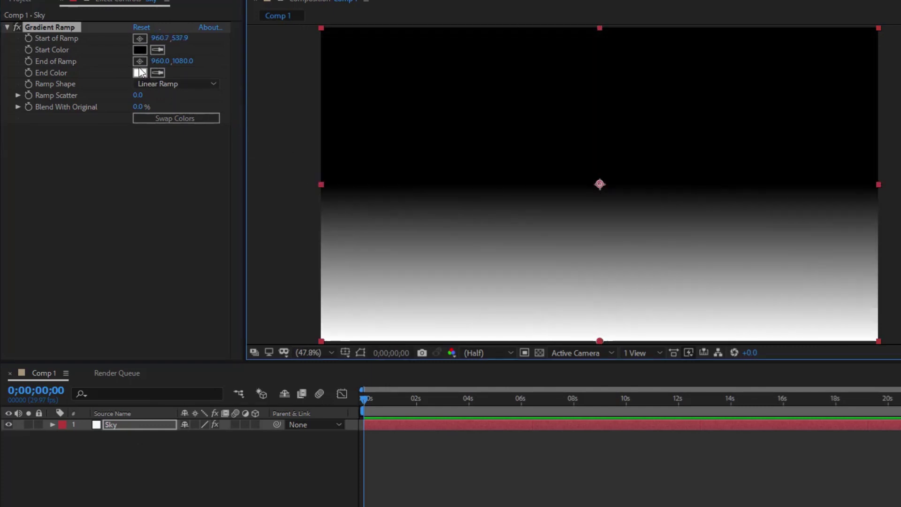
{"action": "left_click", "coordinate": [139, 61]}
{"action": "left_click", "coordinate": [282, 50]}
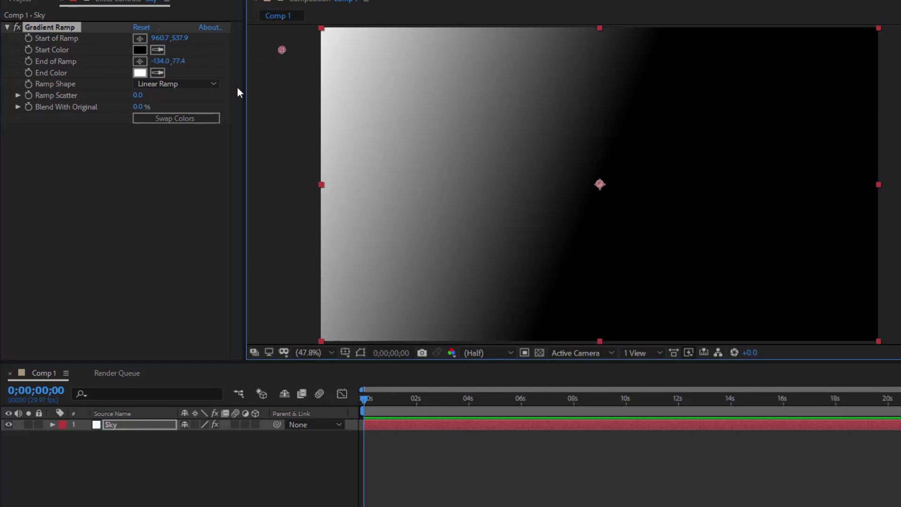
{"action": "left_click", "coordinate": [179, 84]}
{"action": "left_click", "coordinate": [172, 110]}
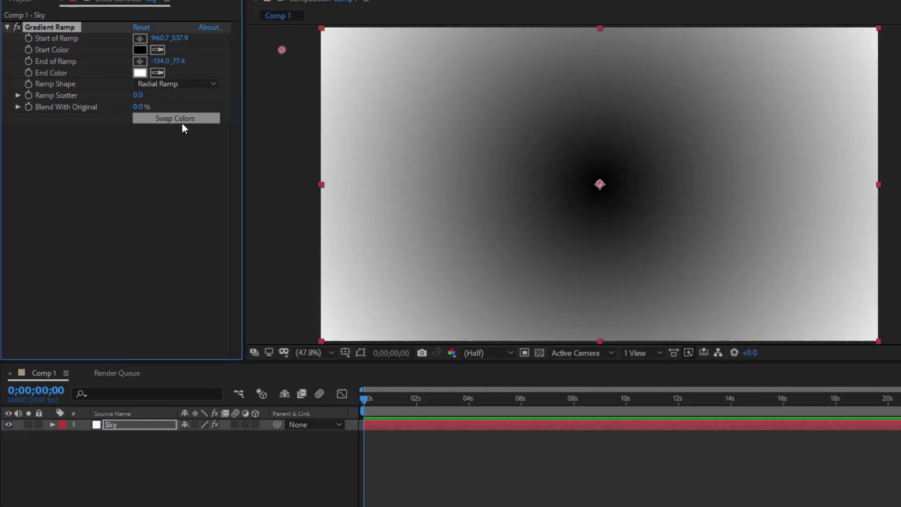
Step: Set the ramp end colour to black and the start colour to white
{"action": "left_click", "coordinate": [139, 72]}
{"action": "left_click_drag", "start_coordinate": [135, 211], "coordinate": [119, 353]}
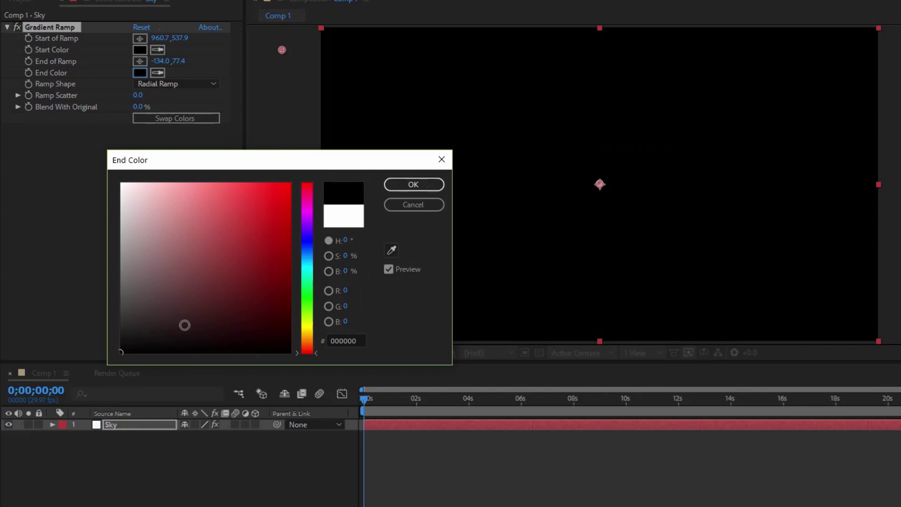
{"action": "left_click", "coordinate": [410, 186]}
{"action": "left_click", "coordinate": [140, 49]}
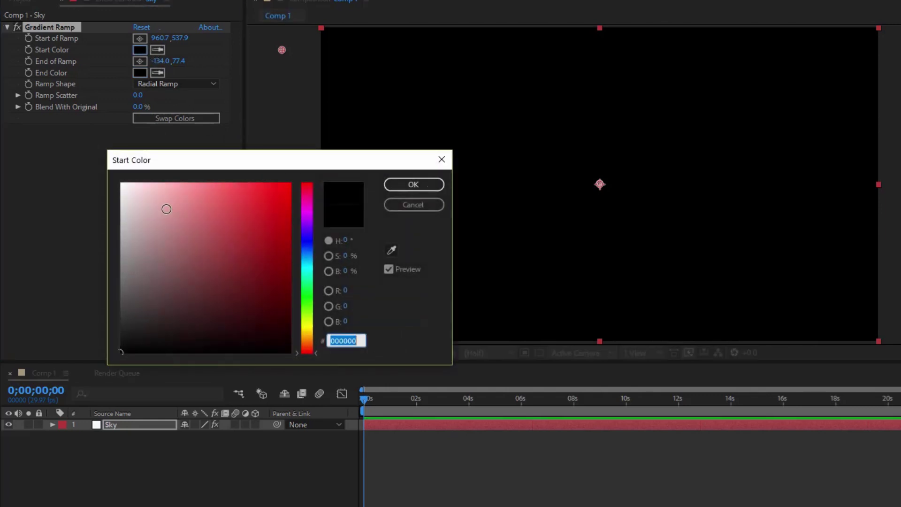
{"action": "left_click_drag", "start_coordinate": [167, 205], "coordinate": [111, 184]}
{"action": "left_click", "coordinate": [413, 184]}
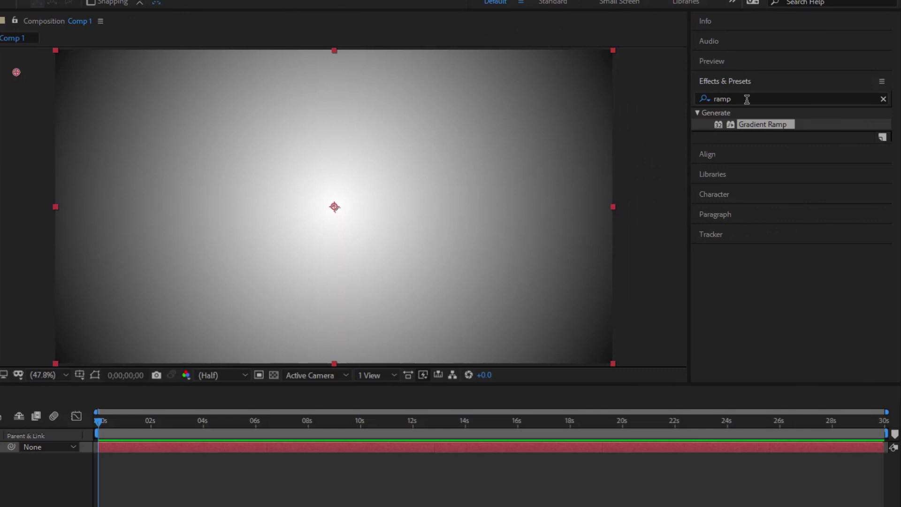
Step: Apply Colorama to the Sky layer and expand its Output Cycle settings
{"action": "left_click", "coordinate": [747, 99]}
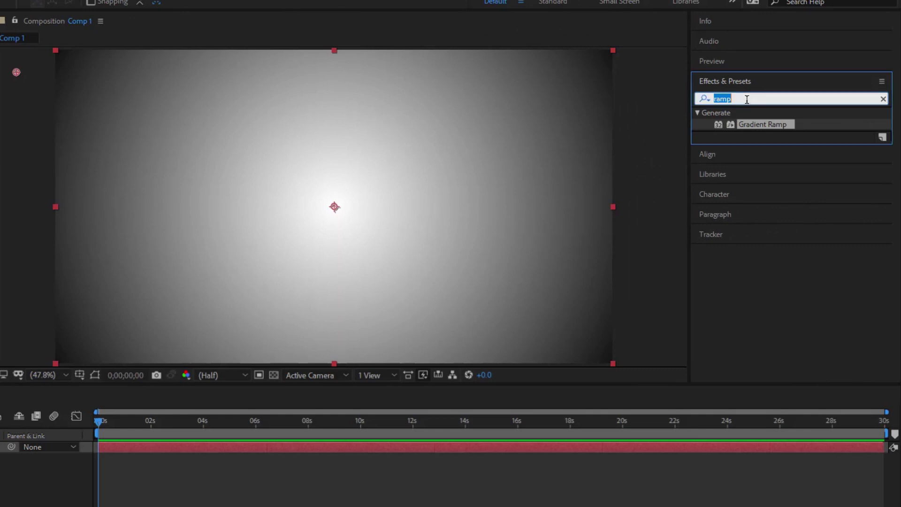
{"action": "type", "text": "colorama"}
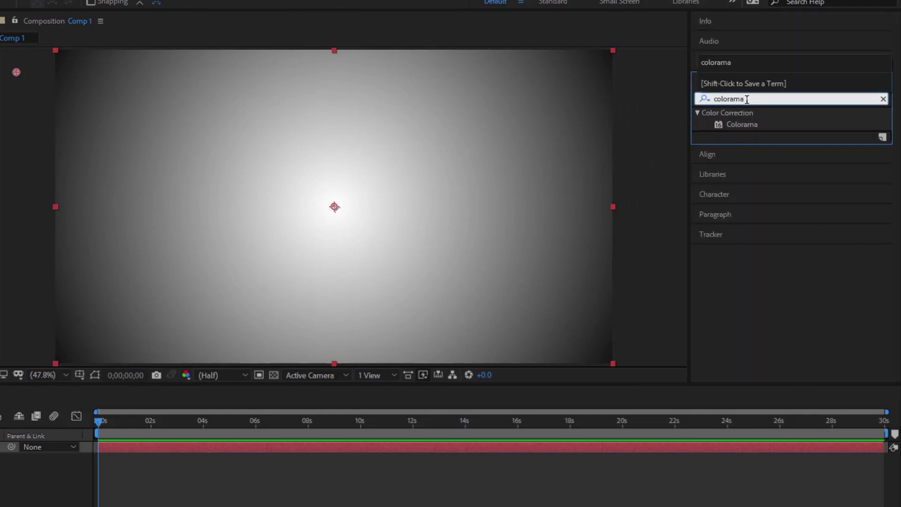
{"action": "left_click_drag", "start_coordinate": [750, 127], "coordinate": [434, 250]}
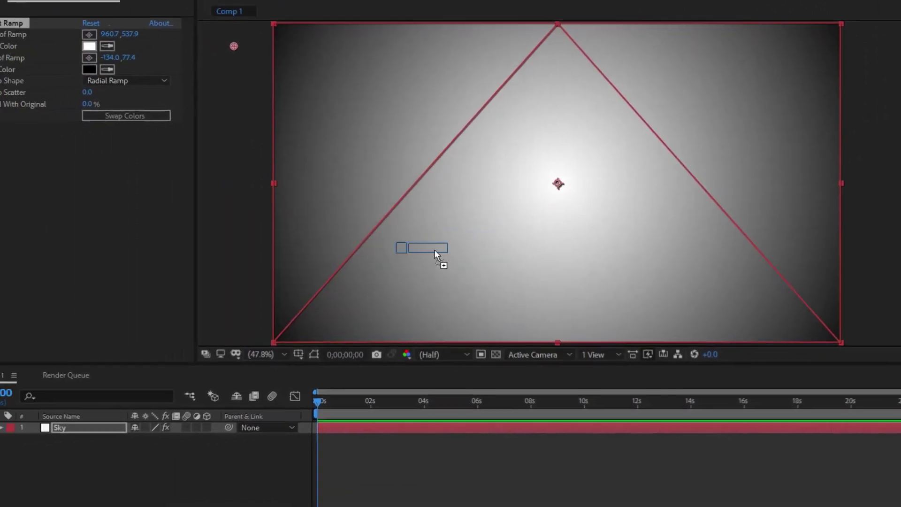
{"action": "left_click_drag", "start_coordinate": [435, 250], "coordinate": [172, 426]}
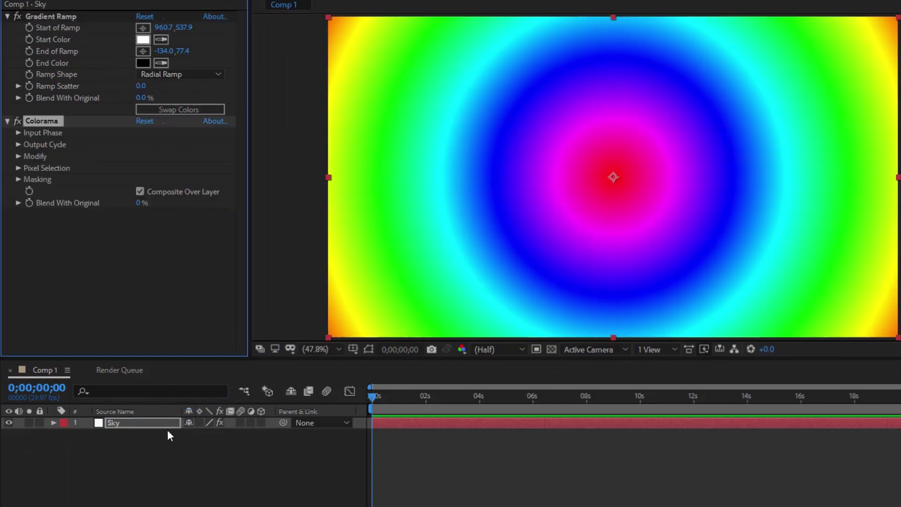
{"action": "left_click", "coordinate": [18, 146]}
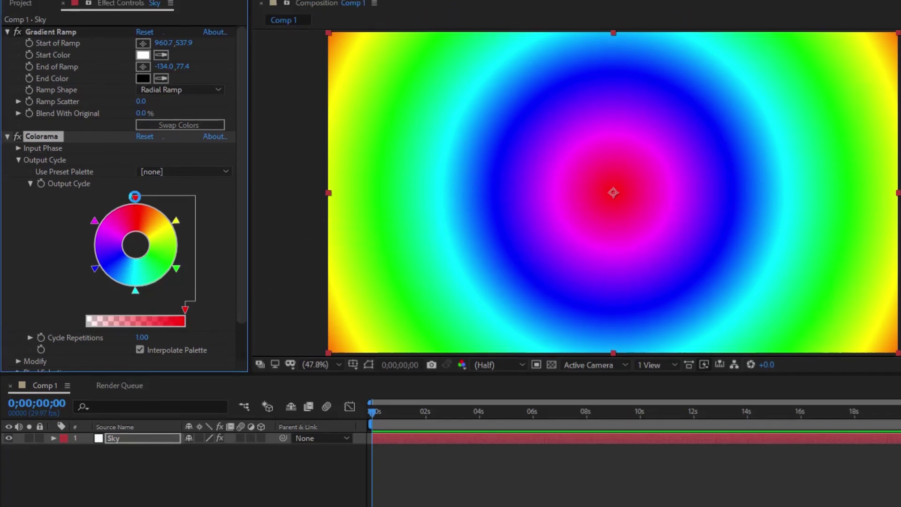
Step: Recolour the red Output Cycle stop to white and the magenta stop to pale gold
{"action": "double_click", "coordinate": [135, 183]}
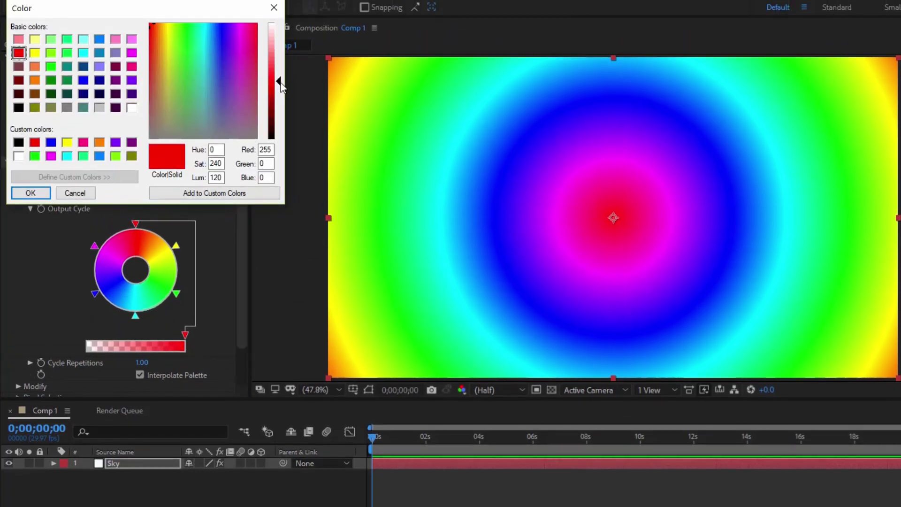
{"action": "left_click_drag", "start_coordinate": [280, 83], "coordinate": [280, 24]}
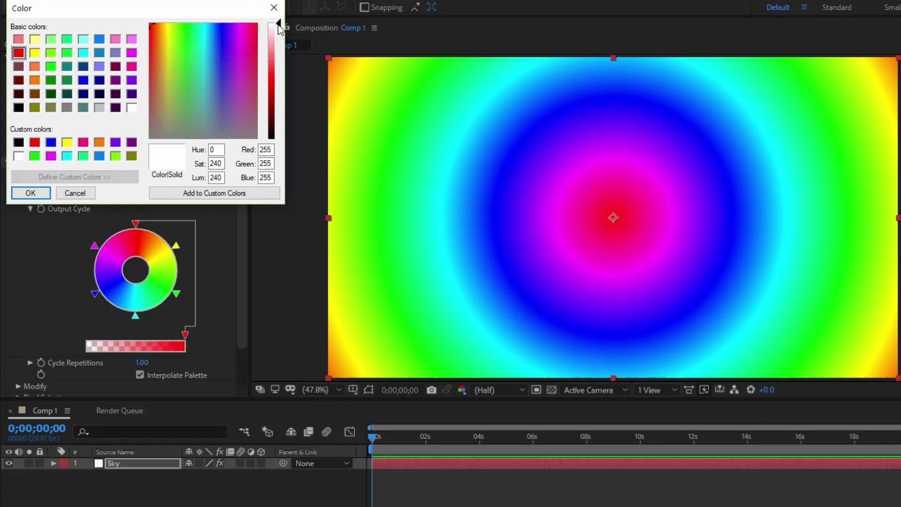
{"action": "left_click", "coordinate": [31, 194]}
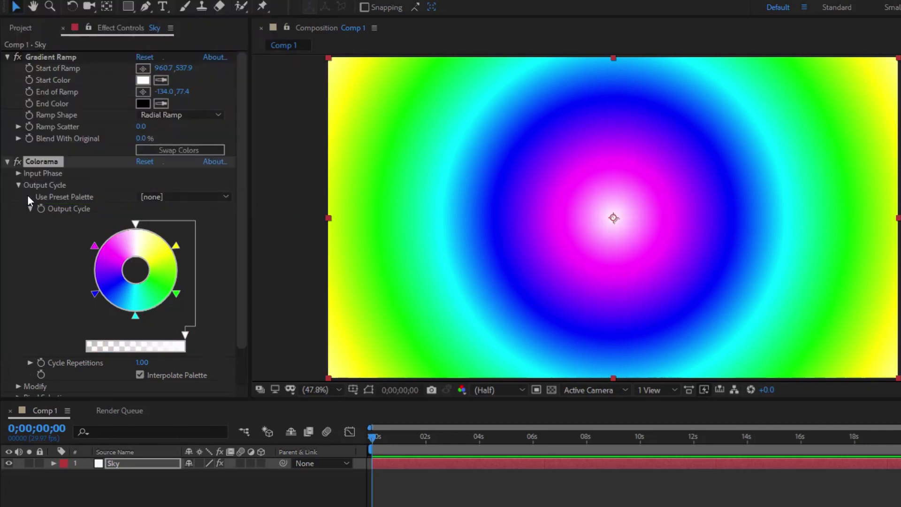
{"action": "double_click", "coordinate": [94, 247]}
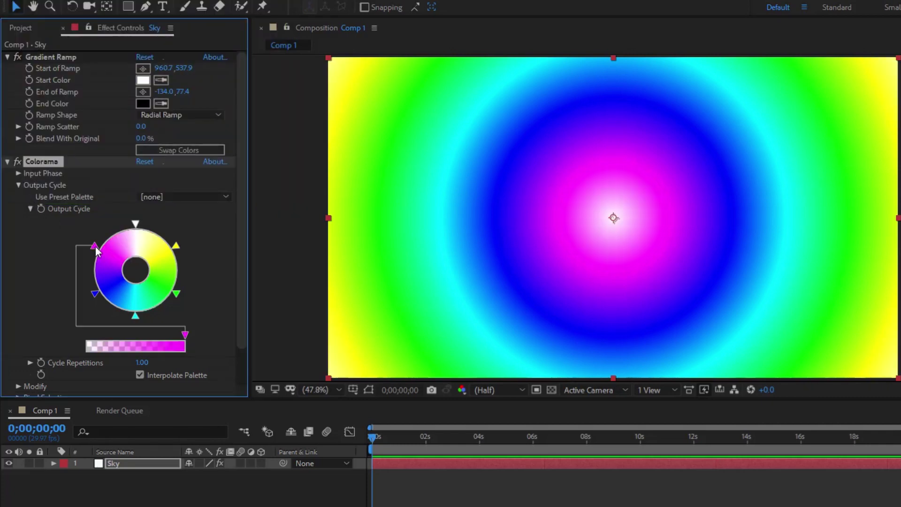
{"action": "left_click", "coordinate": [163, 57]}
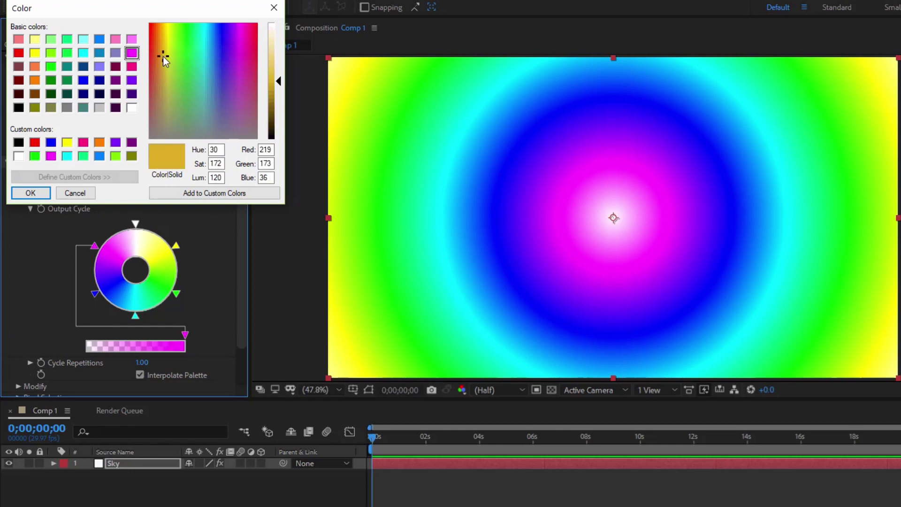
{"action": "left_click_drag", "start_coordinate": [162, 56], "coordinate": [163, 52]}
{"action": "left_click_drag", "start_coordinate": [279, 82], "coordinate": [279, 64]}
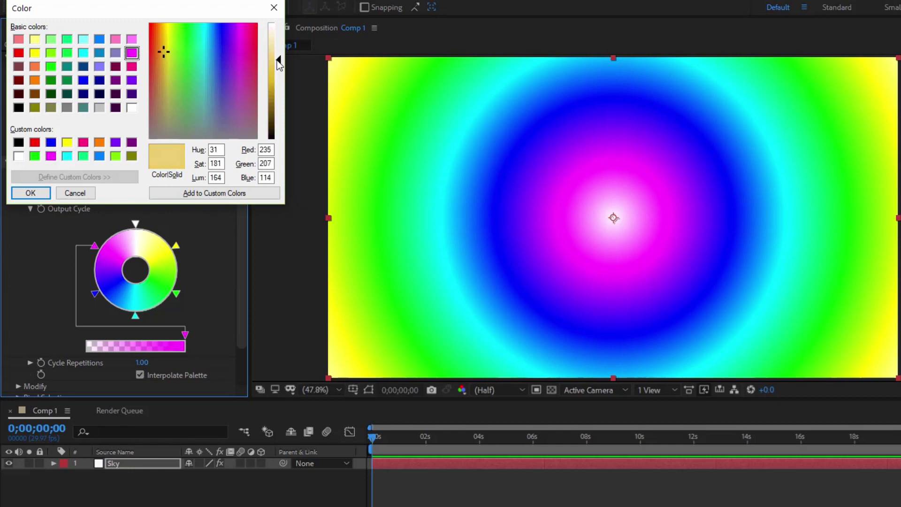
{"action": "left_click", "coordinate": [28, 195]}
Step: Recolour the blue stop to orange-tan and delete the cyan and green stops
{"action": "double_click", "coordinate": [95, 292]}
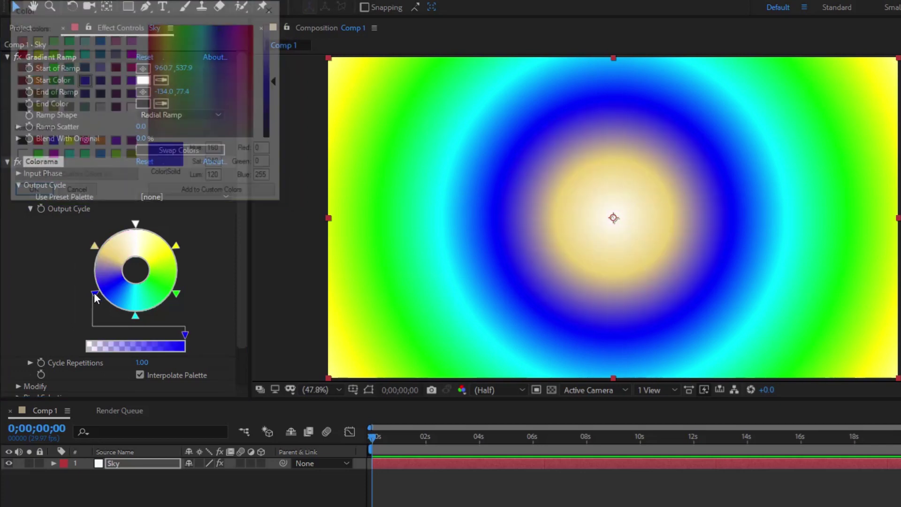
{"action": "left_click_drag", "start_coordinate": [157, 70], "coordinate": [156, 74]}
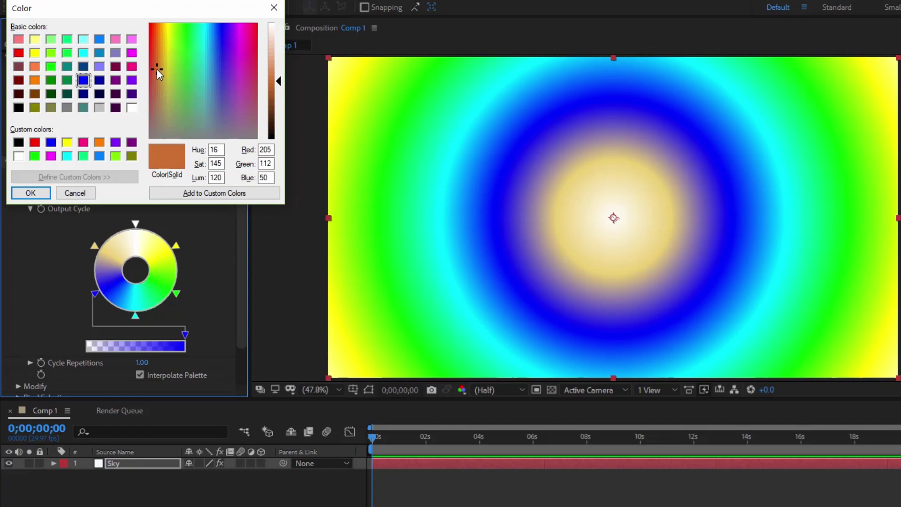
{"action": "left_click_drag", "start_coordinate": [271, 85], "coordinate": [275, 64]}
{"action": "left_click", "coordinate": [31, 193]}
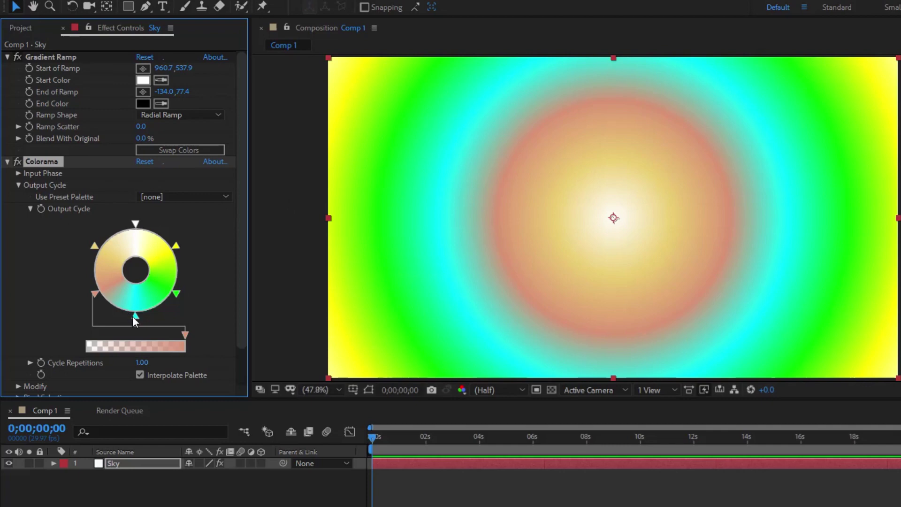
{"action": "left_click_drag", "start_coordinate": [134, 316], "coordinate": [137, 354]}
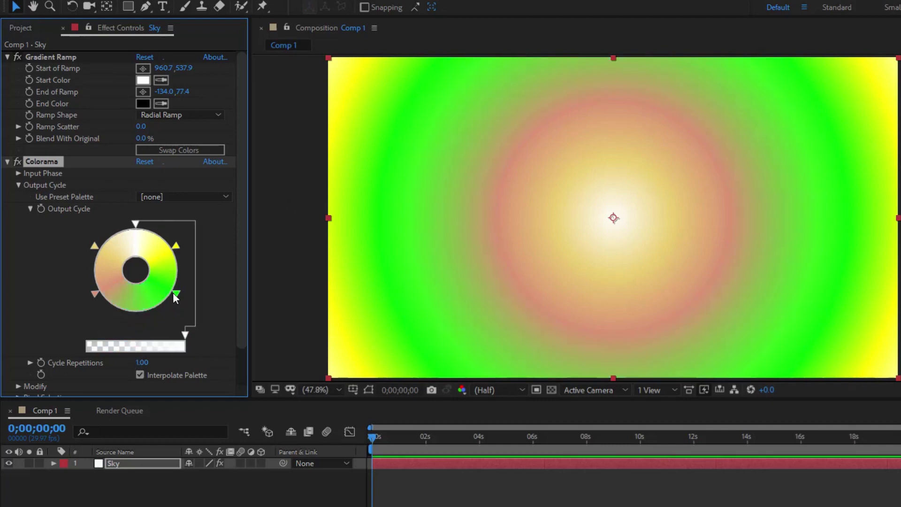
{"action": "left_click_drag", "start_coordinate": [174, 293], "coordinate": [207, 310]}
Step: Recolour the yellow stop to dark blue-grey, then reposition it and the pale gold stop
{"action": "double_click", "coordinate": [176, 245]}
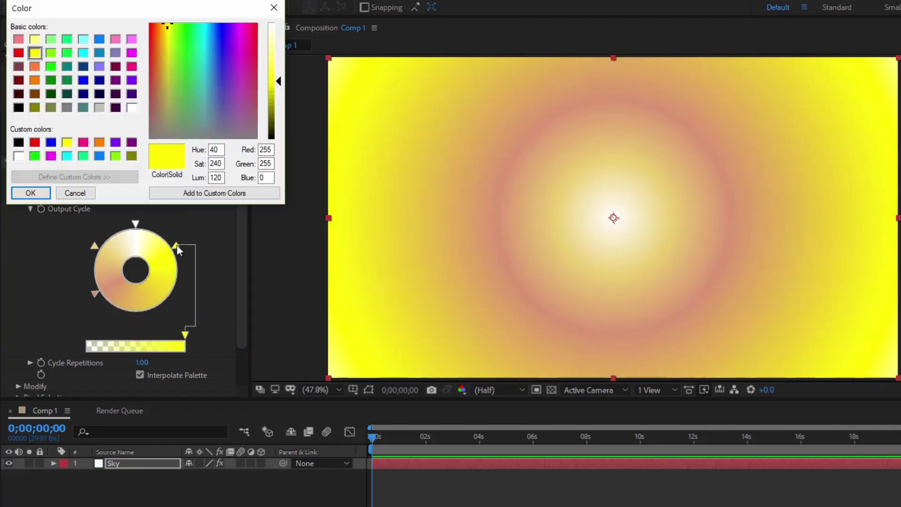
{"action": "left_click", "coordinate": [209, 99]}
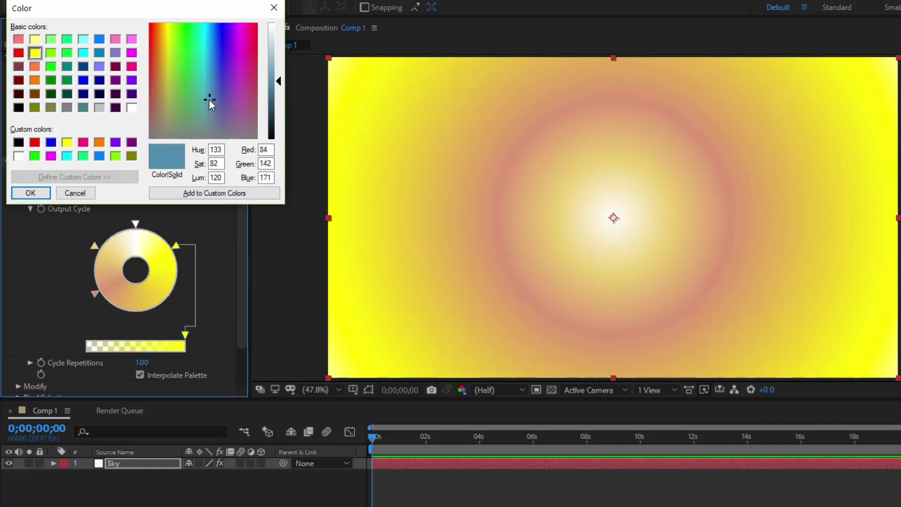
{"action": "left_click", "coordinate": [216, 106]}
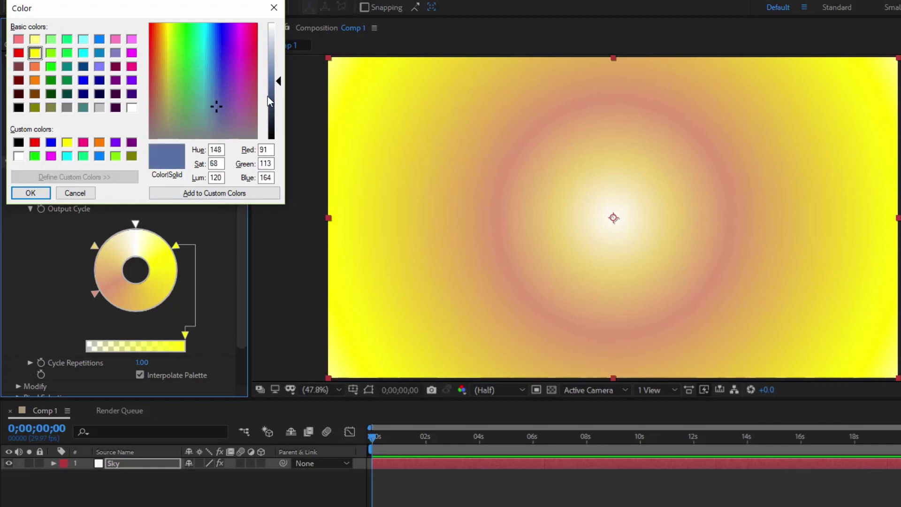
{"action": "left_click_drag", "start_coordinate": [279, 82], "coordinate": [275, 103]}
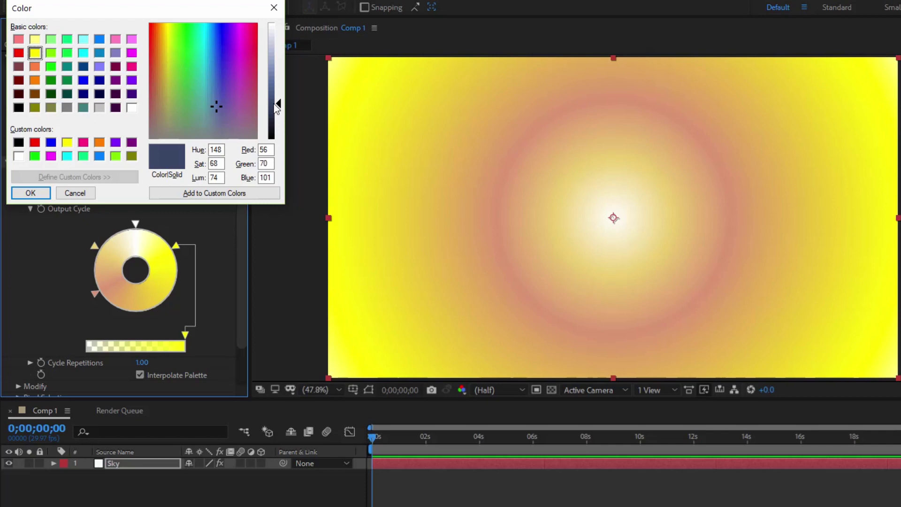
{"action": "left_click", "coordinate": [36, 193]}
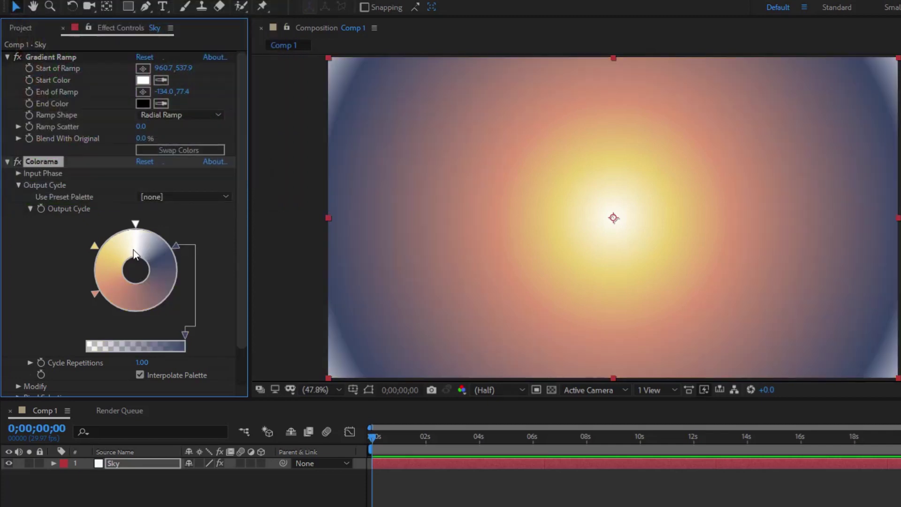
{"action": "left_click_drag", "start_coordinate": [176, 245], "coordinate": [160, 227]}
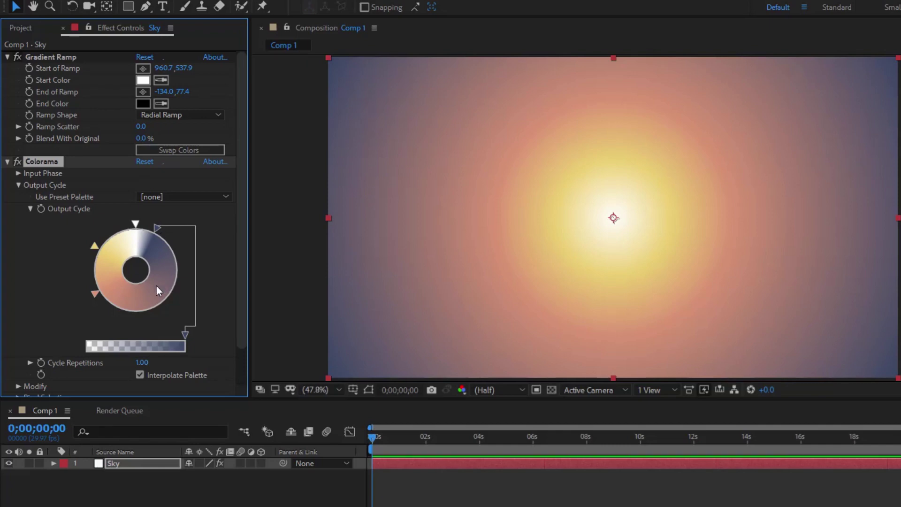
{"action": "left_click", "coordinate": [94, 246]}
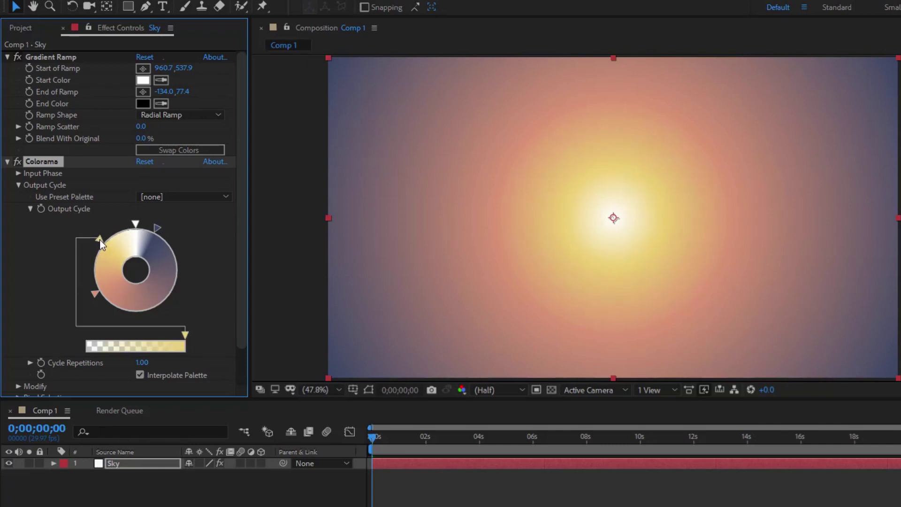
Step: Add a white solid named Ground above Sky and pick up Fill from the effects search
{"action": "right_click", "coordinate": [114, 479]}
{"action": "mouse_move", "coordinate": [142, 340]}
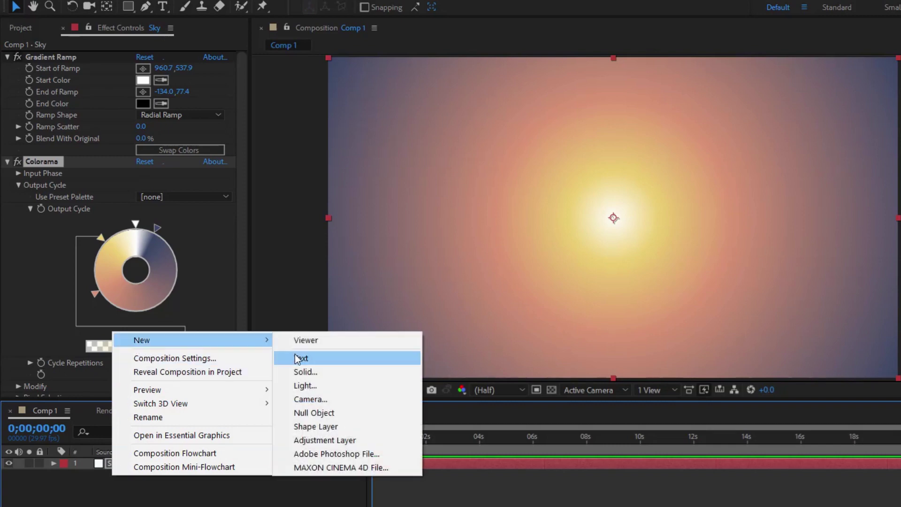
{"action": "left_click", "coordinate": [299, 376]}
{"action": "type", "text": "Ground"}
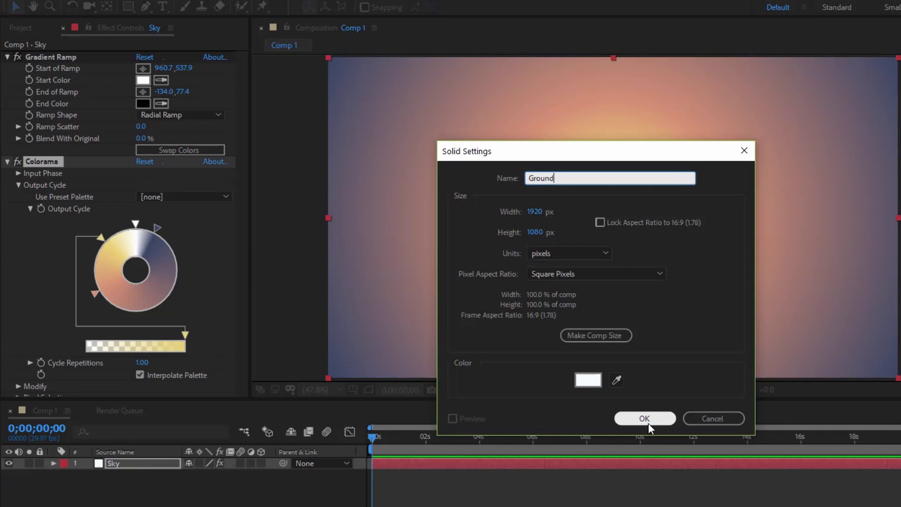
{"action": "left_click", "coordinate": [648, 423]}
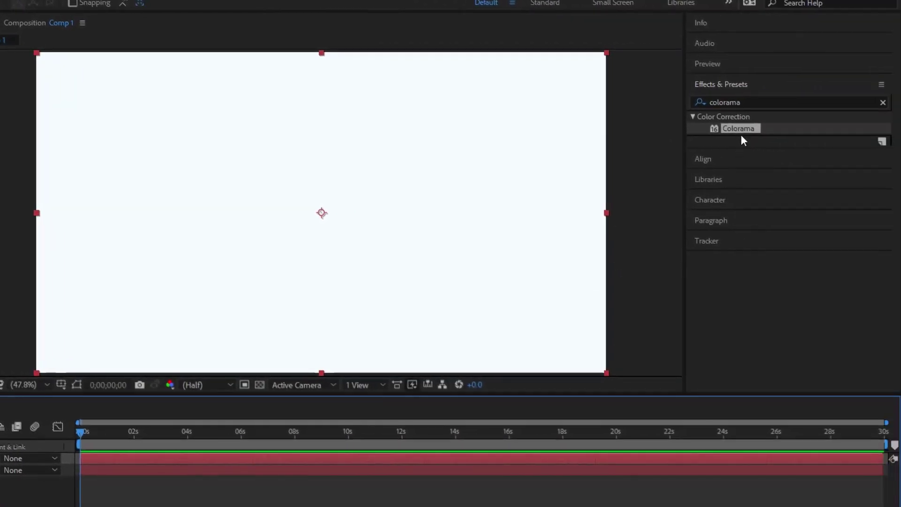
{"action": "left_click", "coordinate": [752, 103]}
{"action": "type", "text": "f"}
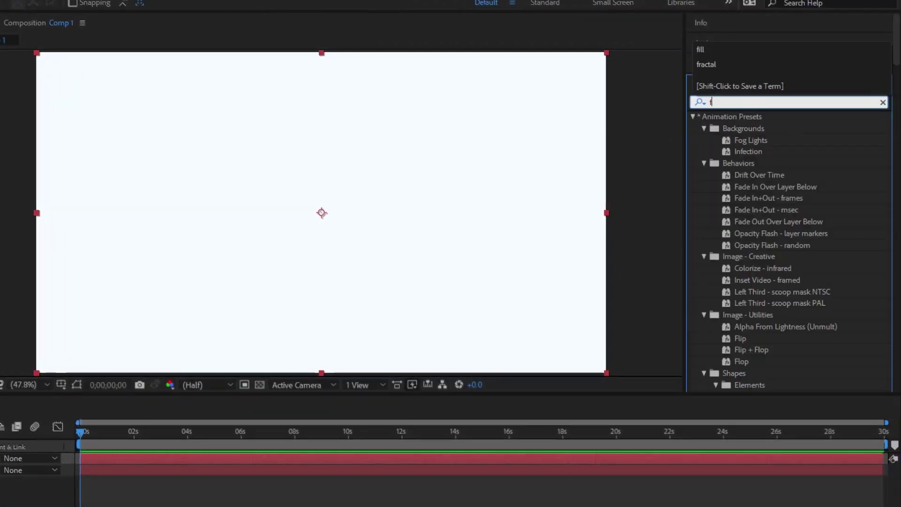
{"action": "type", "text": "ill"}
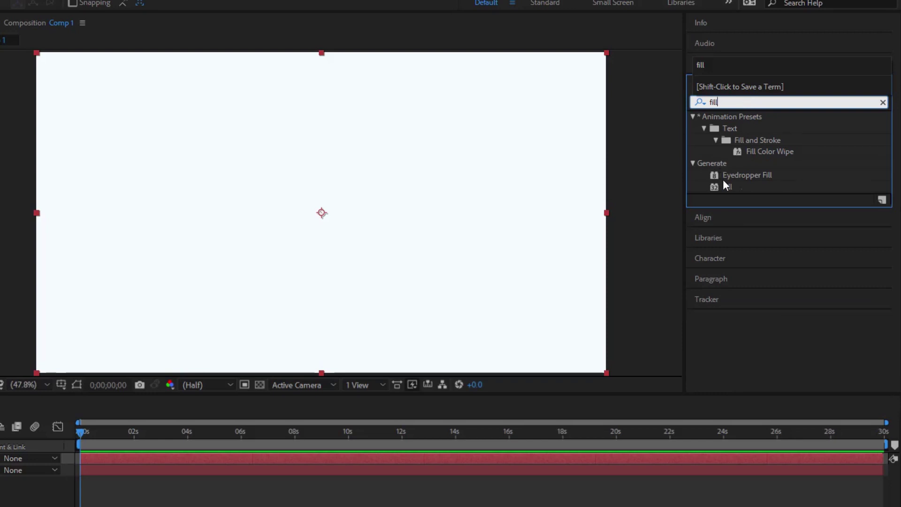
{"action": "left_click_drag", "start_coordinate": [725, 186], "coordinate": [566, 243]}
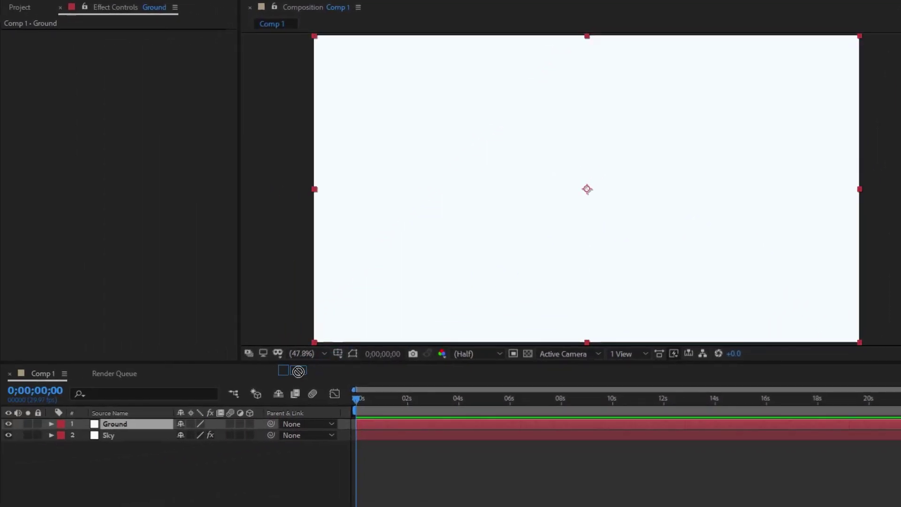
Step: Apply Fill to the Ground layer and set its colour to dark teal 163D51
{"action": "left_click_drag", "start_coordinate": [565, 243], "coordinate": [153, 424]}
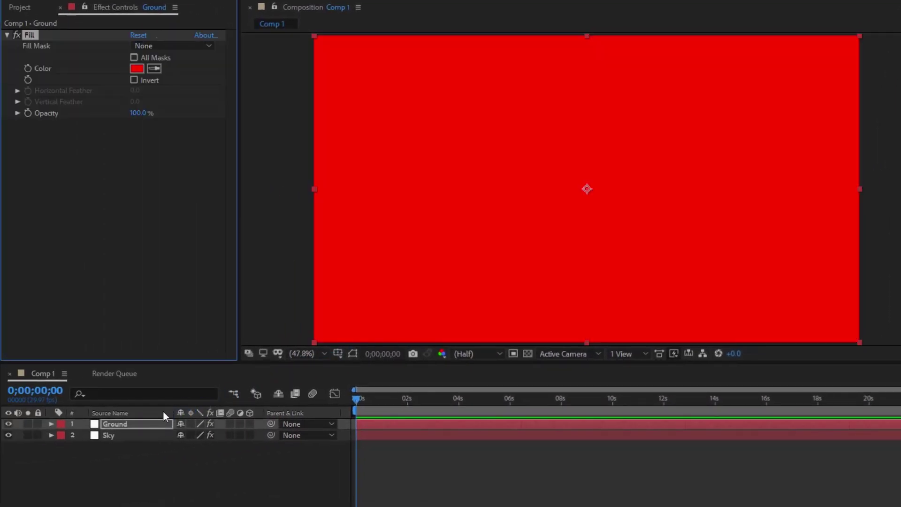
{"action": "left_click", "coordinate": [137, 70]}
{"action": "left_click", "coordinate": [301, 267]}
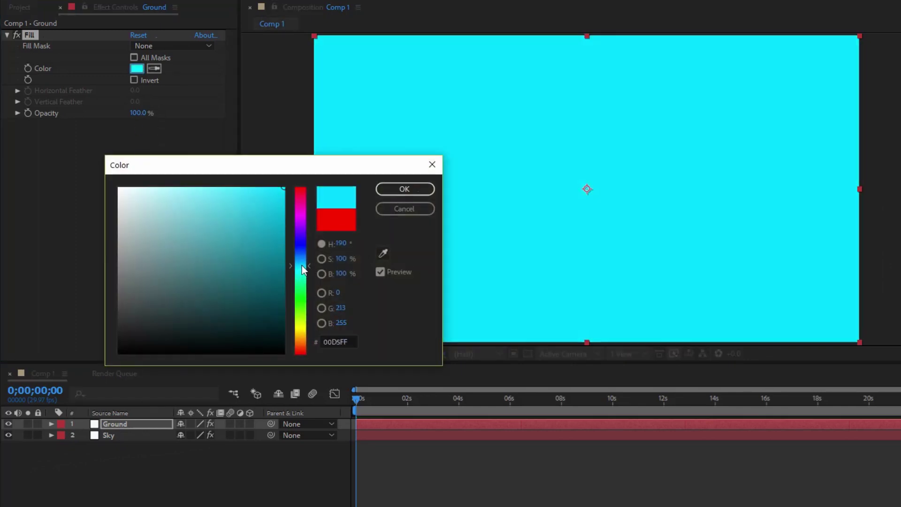
{"action": "left_click_drag", "start_coordinate": [301, 267], "coordinate": [299, 262]}
{"action": "left_click", "coordinate": [236, 312]}
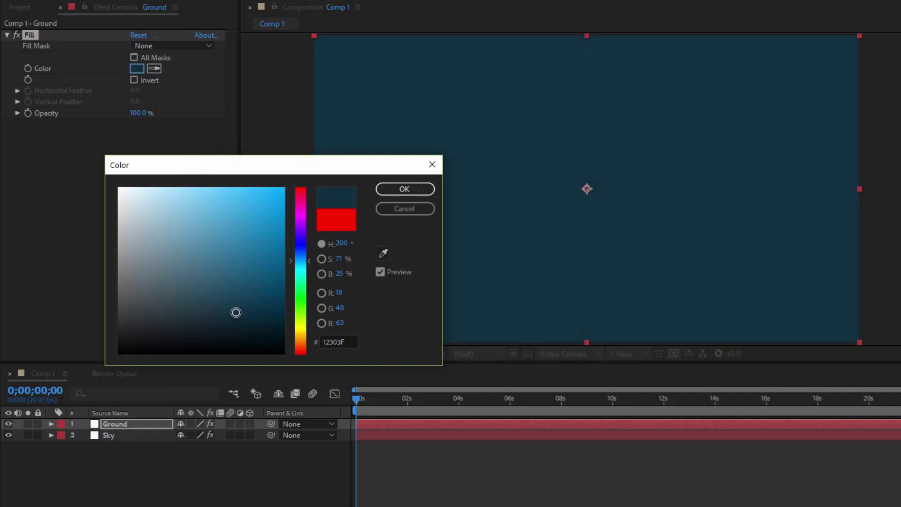
{"action": "left_click_drag", "start_coordinate": [236, 312], "coordinate": [238, 301]}
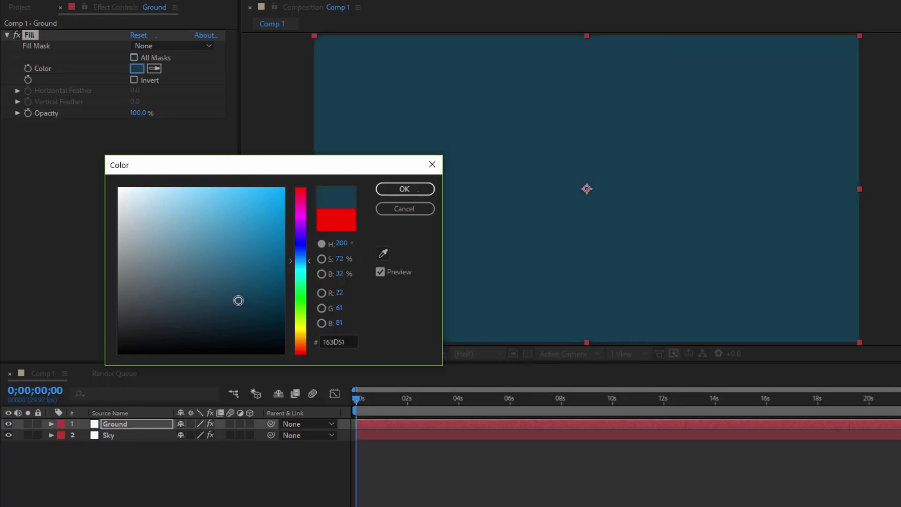
{"action": "left_click", "coordinate": [390, 191]}
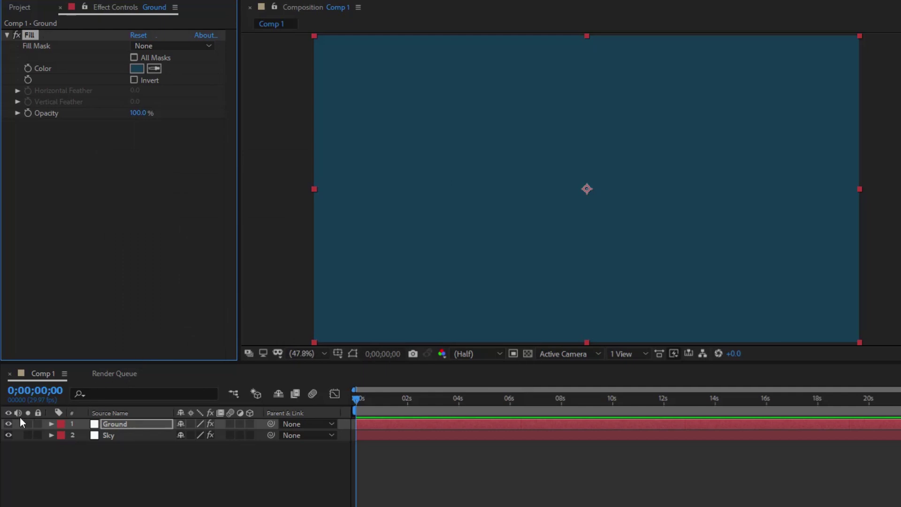
Step: Hide Ground and draw a rectangle mask over the lower part of the frame
{"action": "left_click", "coordinate": [9, 424]}
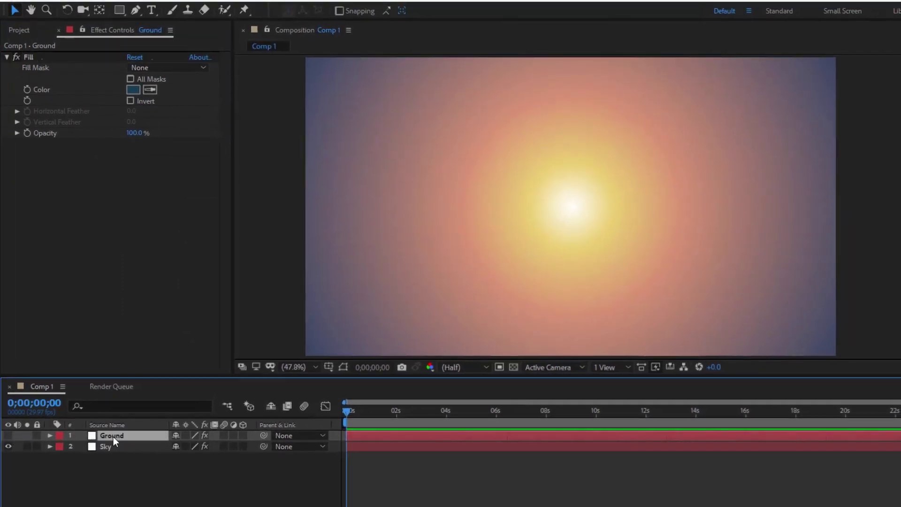
{"action": "left_click", "coordinate": [120, 10]}
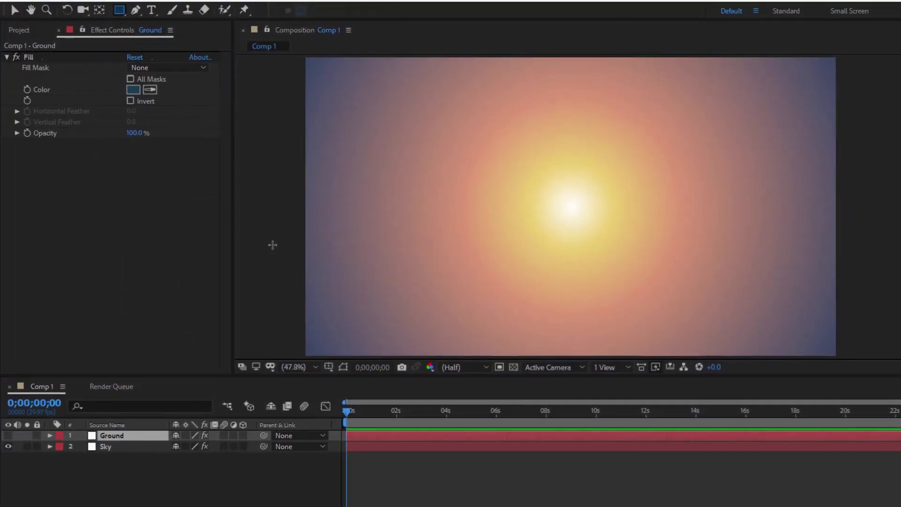
{"action": "left_click_drag", "start_coordinate": [267, 244], "coordinate": [878, 368]}
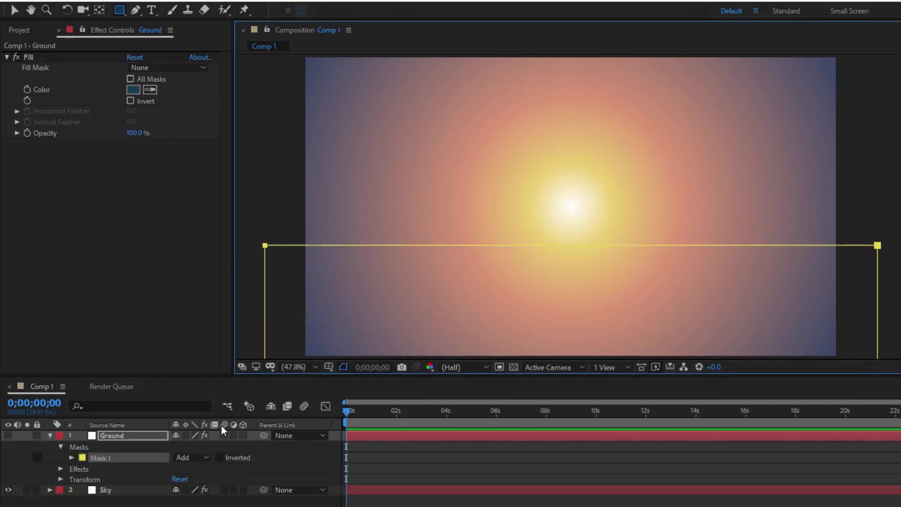
Step: Draw an ellipse mask around the sun on the Ground layer
{"action": "left_click_drag", "start_coordinate": [120, 11], "coordinate": [170, 40]}
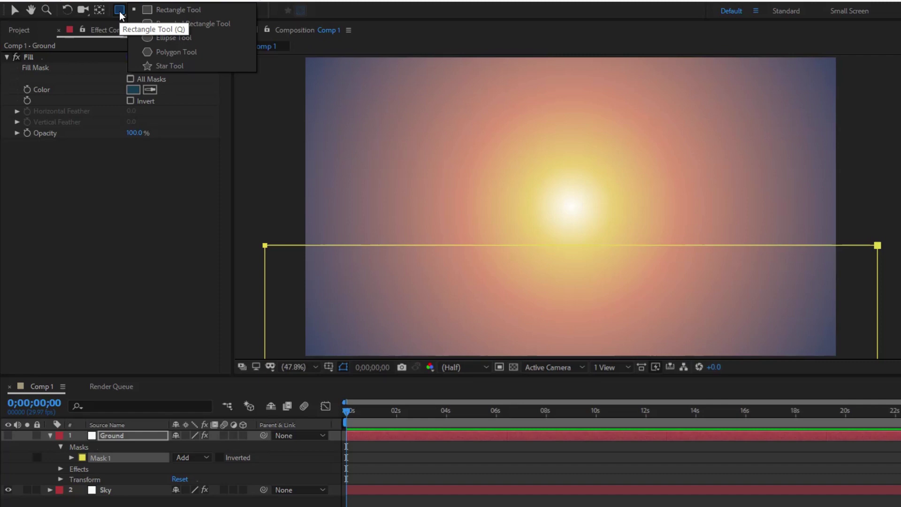
{"action": "left_click", "coordinate": [169, 38]}
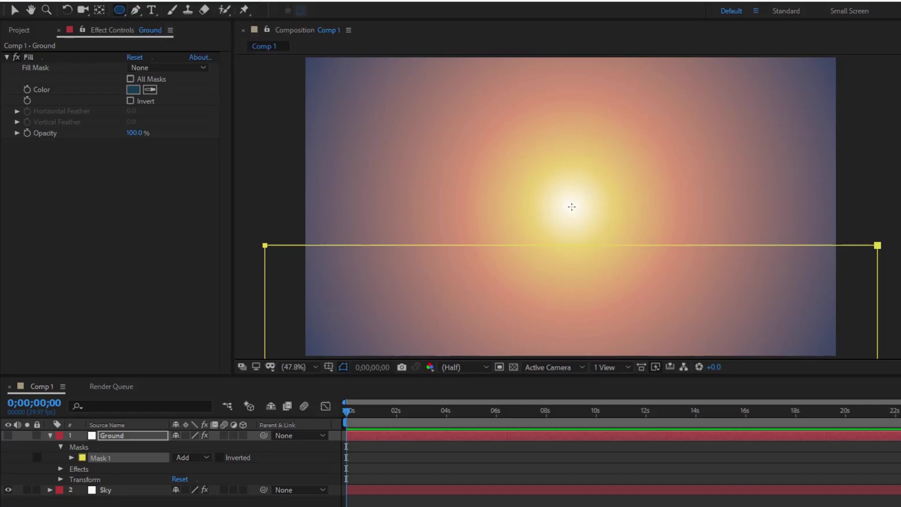
{"action": "left_click_drag", "start_coordinate": [569, 205], "coordinate": [700, 310]}
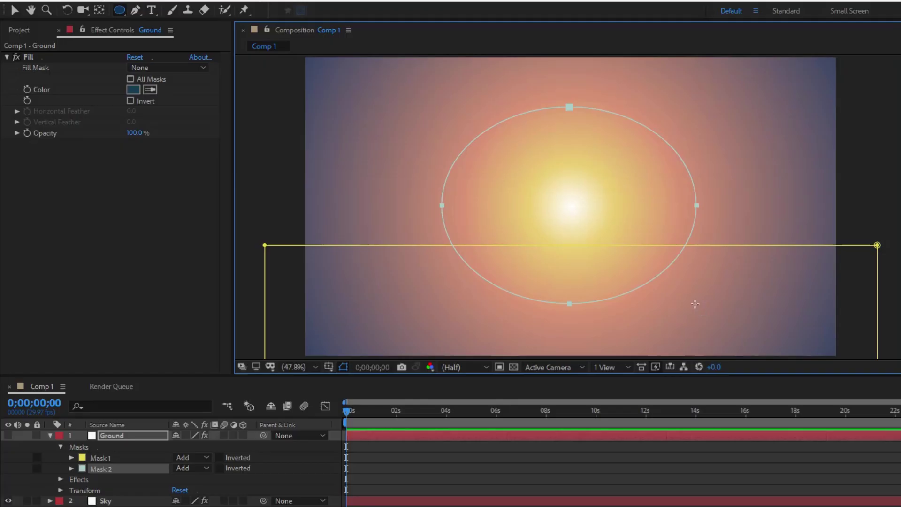
Step: Unhide Ground, set Mask 2 to Subtract, and give Mask 1 a feather of 5
{"action": "left_click", "coordinate": [8, 435]}
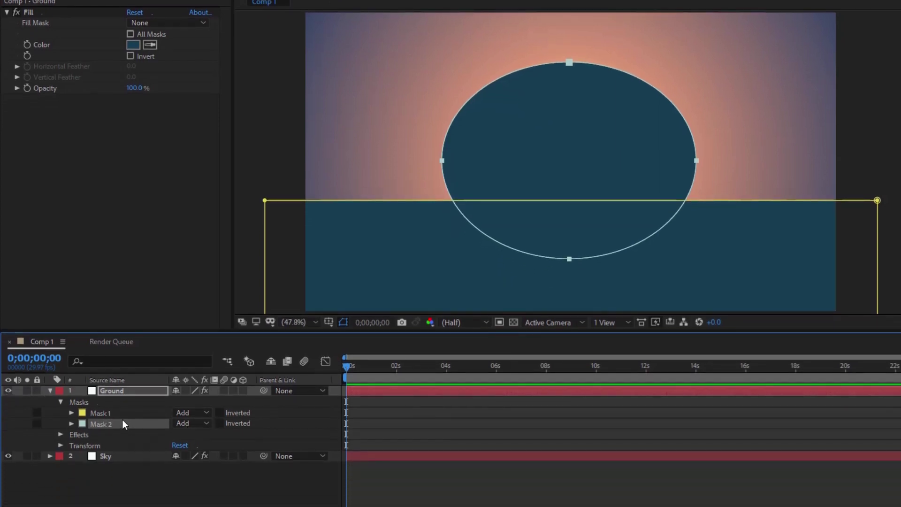
{"action": "left_click", "coordinate": [202, 423]}
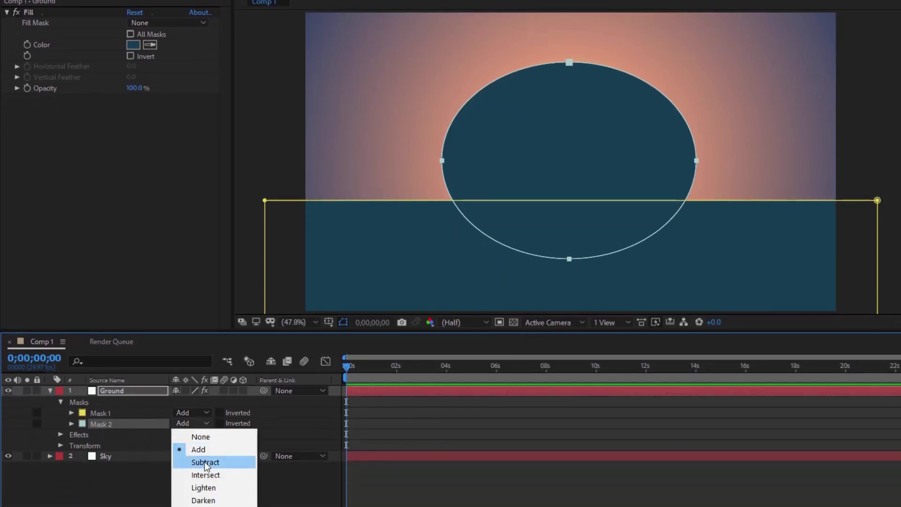
{"action": "left_click", "coordinate": [206, 463]}
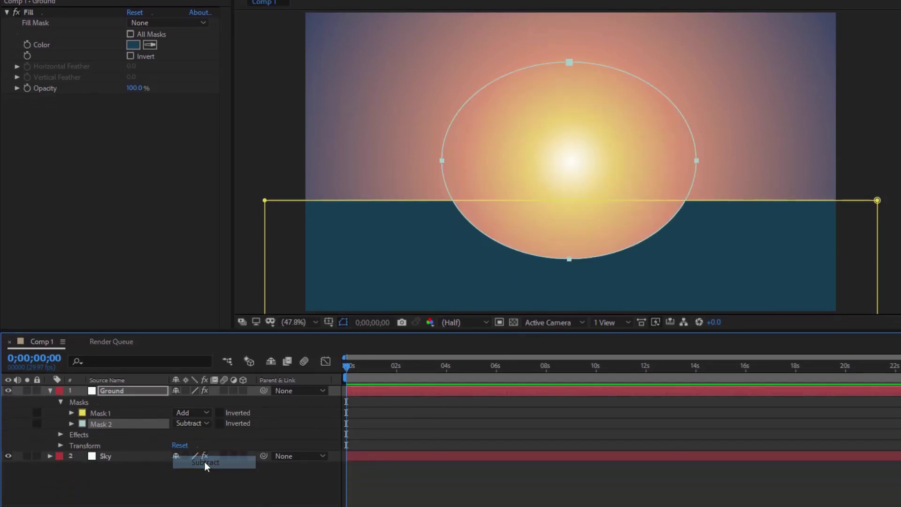
{"action": "left_click", "coordinate": [72, 412]}
{"action": "left_click", "coordinate": [202, 434]}
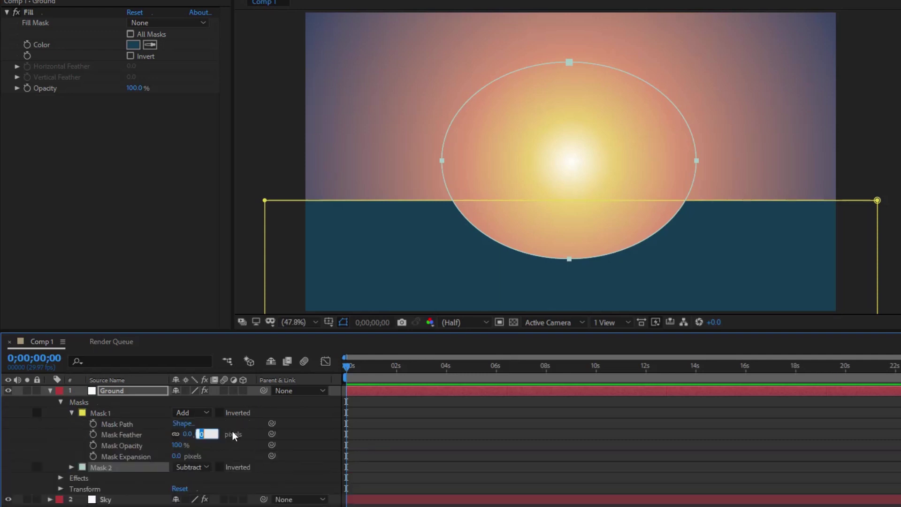
{"action": "type", "text": "5"}
{"action": "key", "text": "Return"}
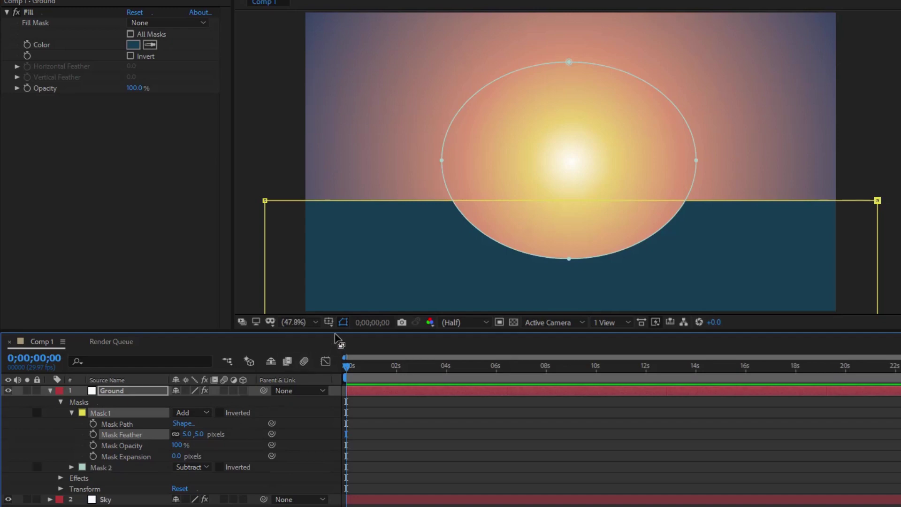
Step: Hide mask outlines and feather Mask 2's ellipse to about 329
{"action": "left_click_drag", "start_coordinate": [331, 331], "coordinate": [331, 290]}
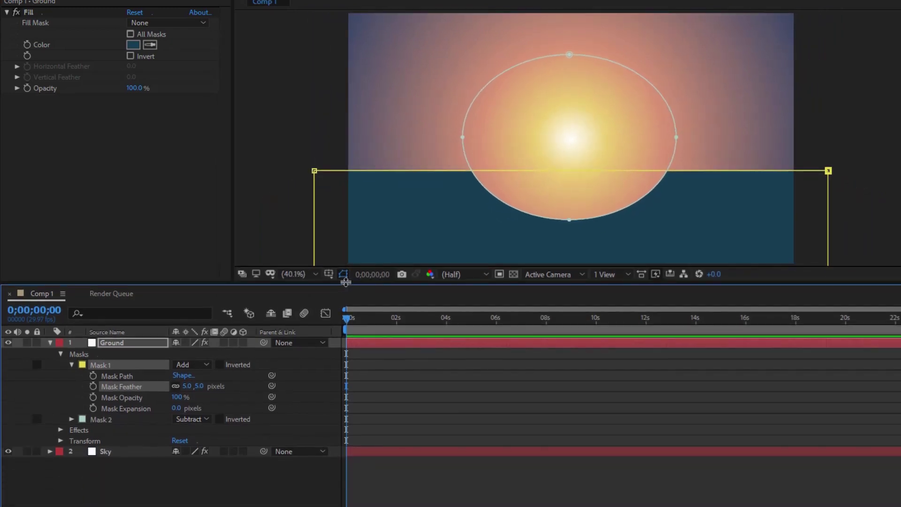
{"action": "left_click", "coordinate": [344, 275]}
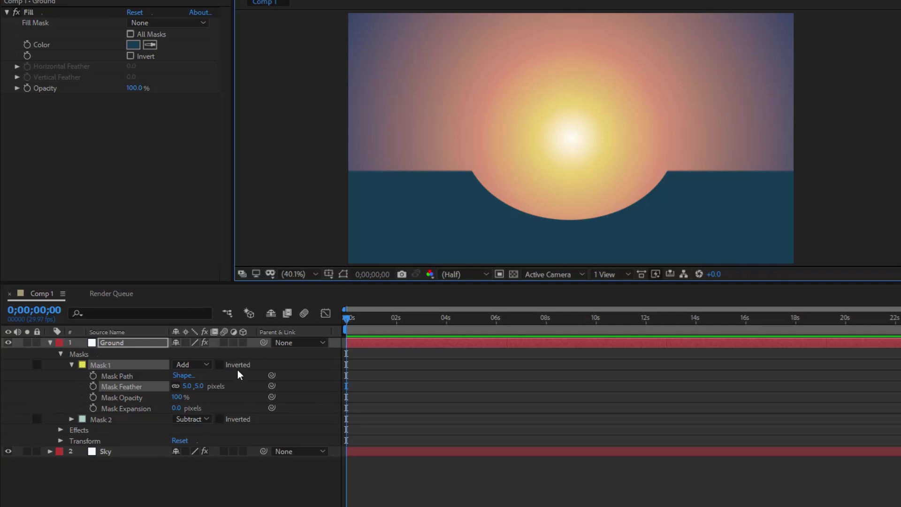
{"action": "left_click", "coordinate": [71, 365]}
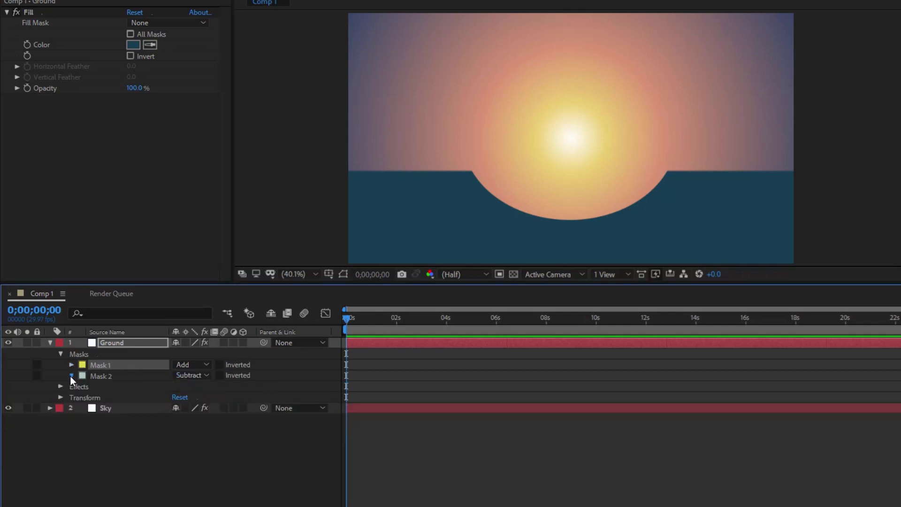
{"action": "left_click", "coordinate": [71, 376]}
{"action": "left_click_drag", "start_coordinate": [197, 397], "coordinate": [403, 405]}
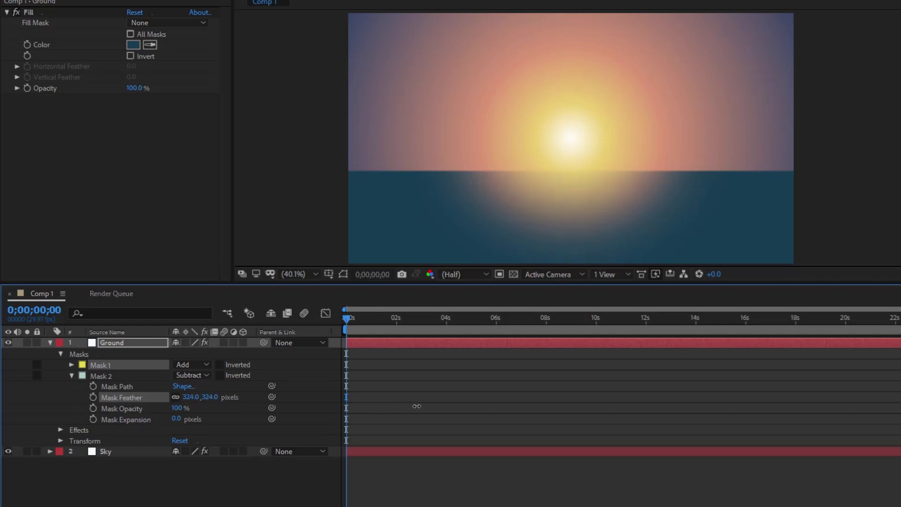
{"action": "left_click_drag", "start_coordinate": [403, 404], "coordinate": [421, 407]}
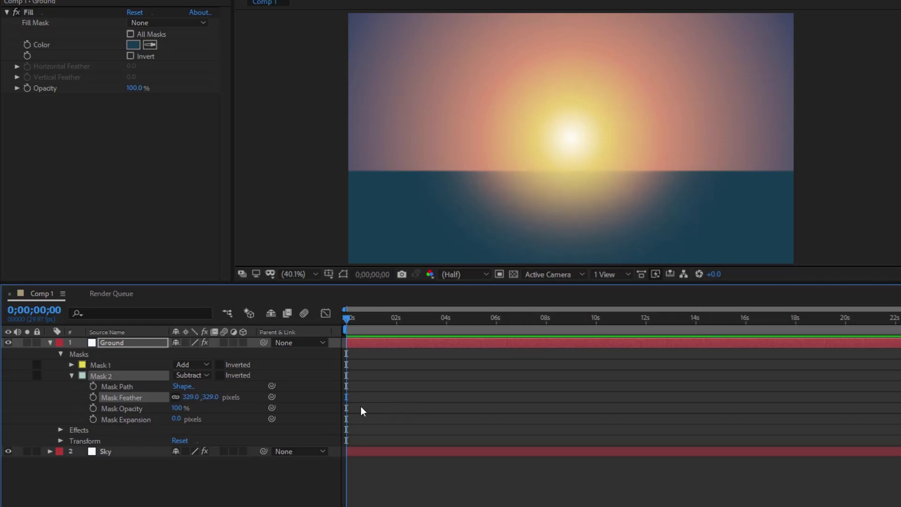